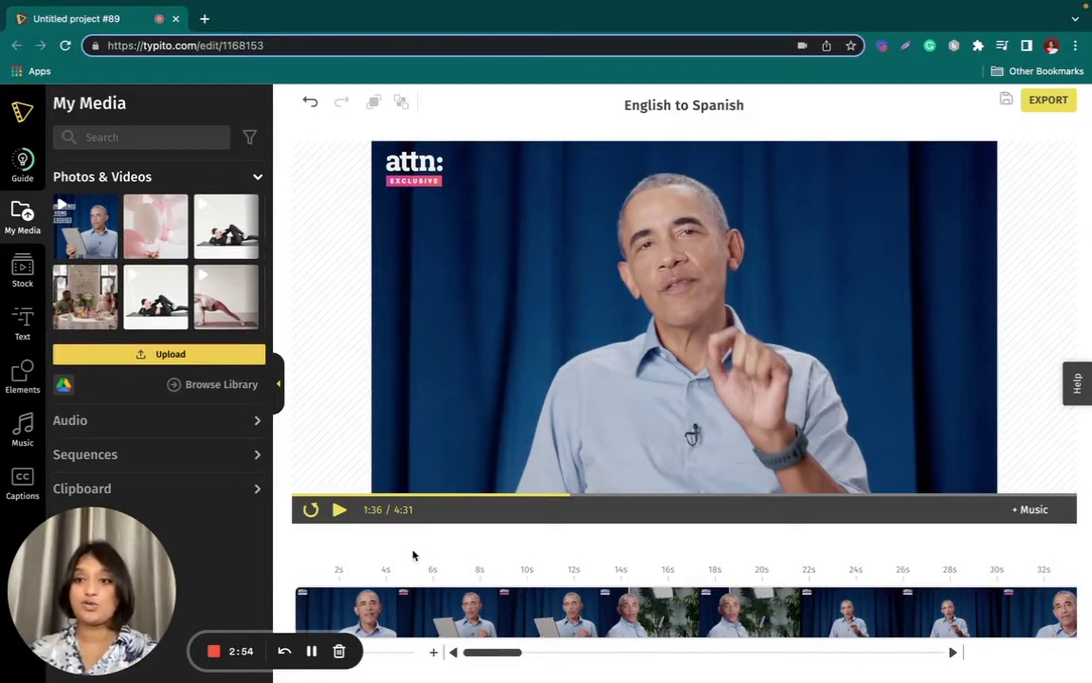
- Choose Auto-generate under Captions to bring up the English transcription settings
click(22, 474)
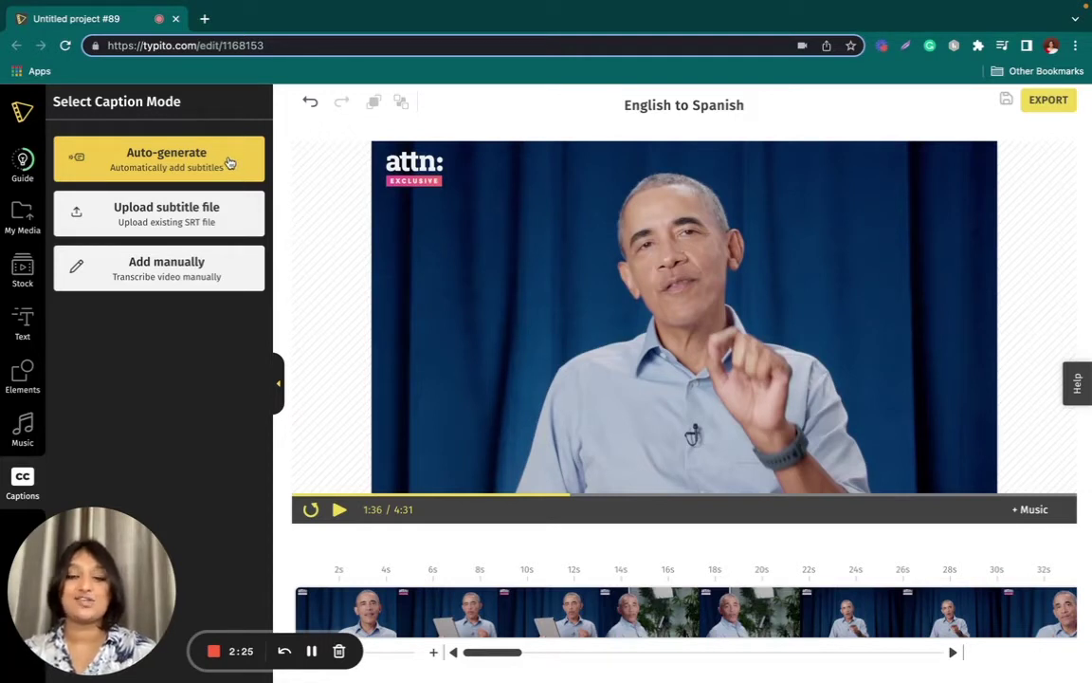
click(228, 163)
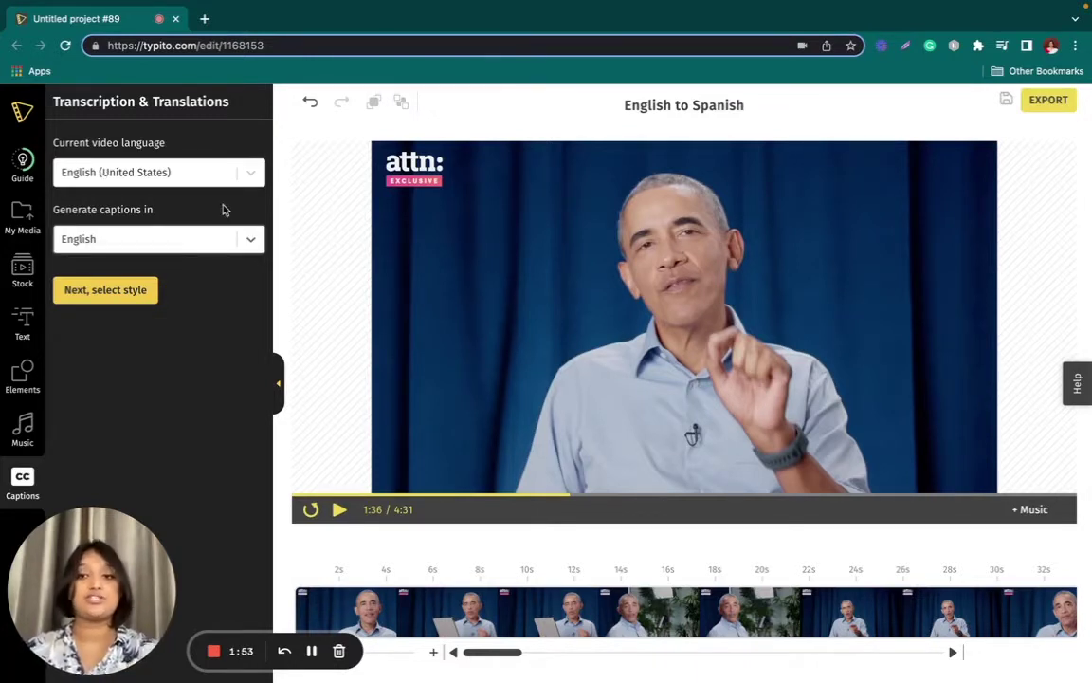
- Search 'spa' to set the caption language to Spanish, then continue to style selection
click(210, 242)
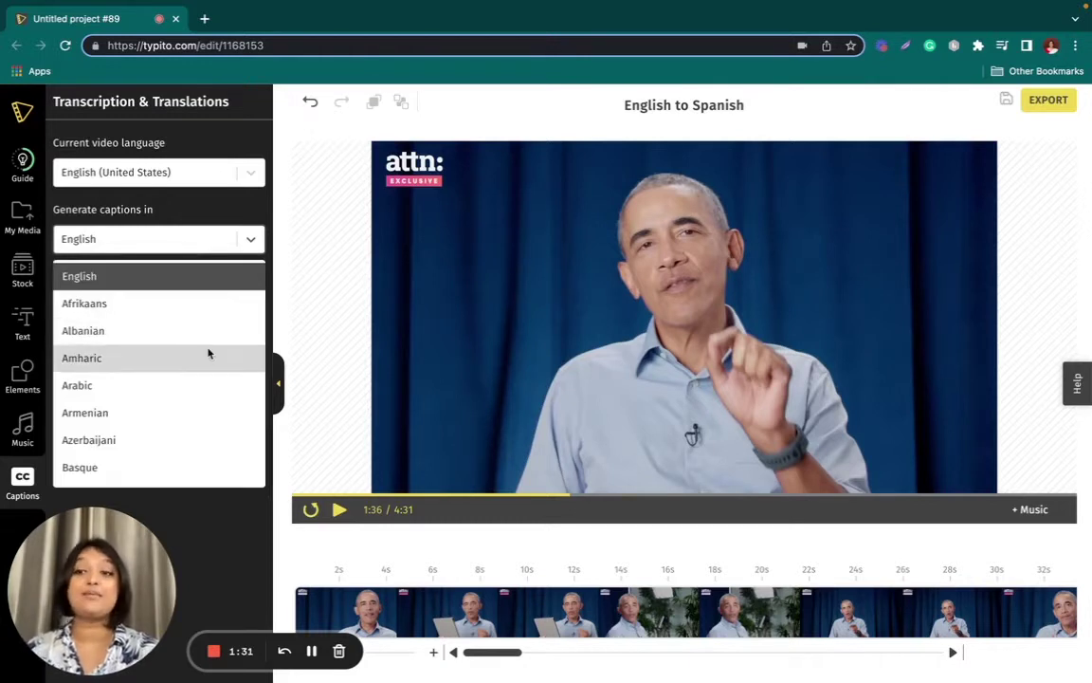
scroll(210, 354, down, 3)
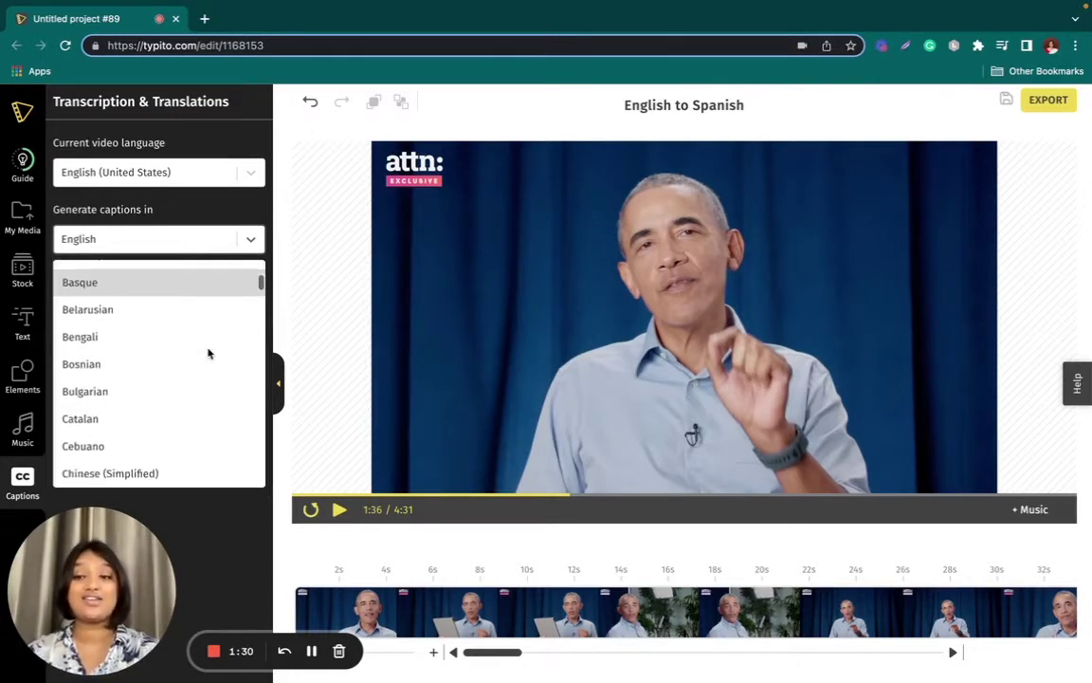
scroll(210, 353, down, 5)
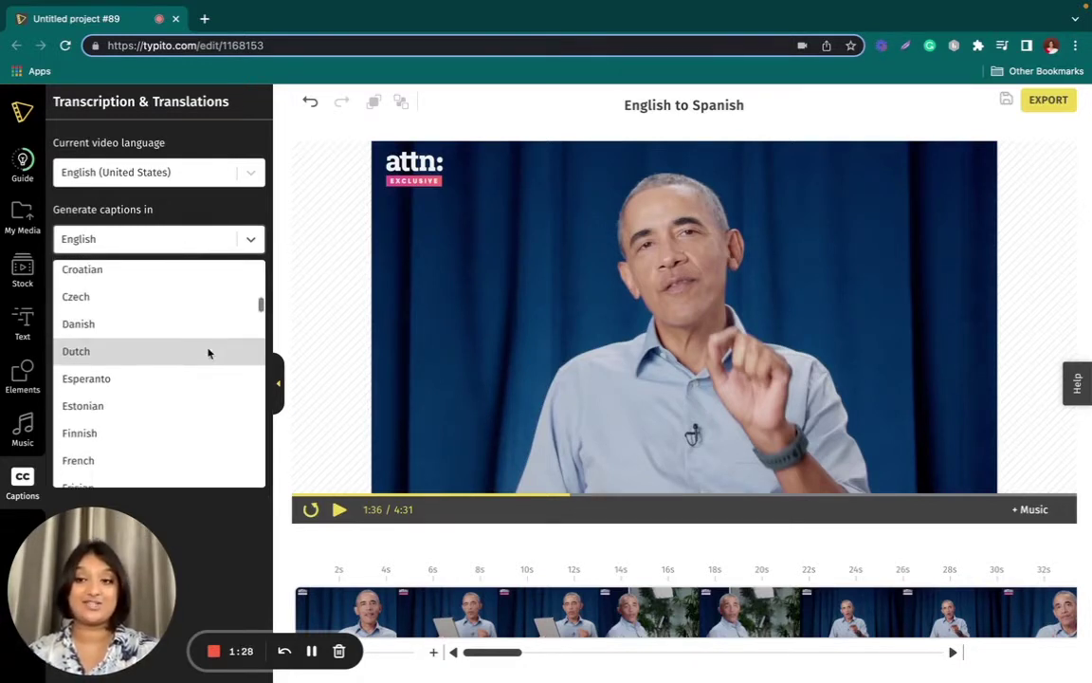
scroll(209, 354, down, 2)
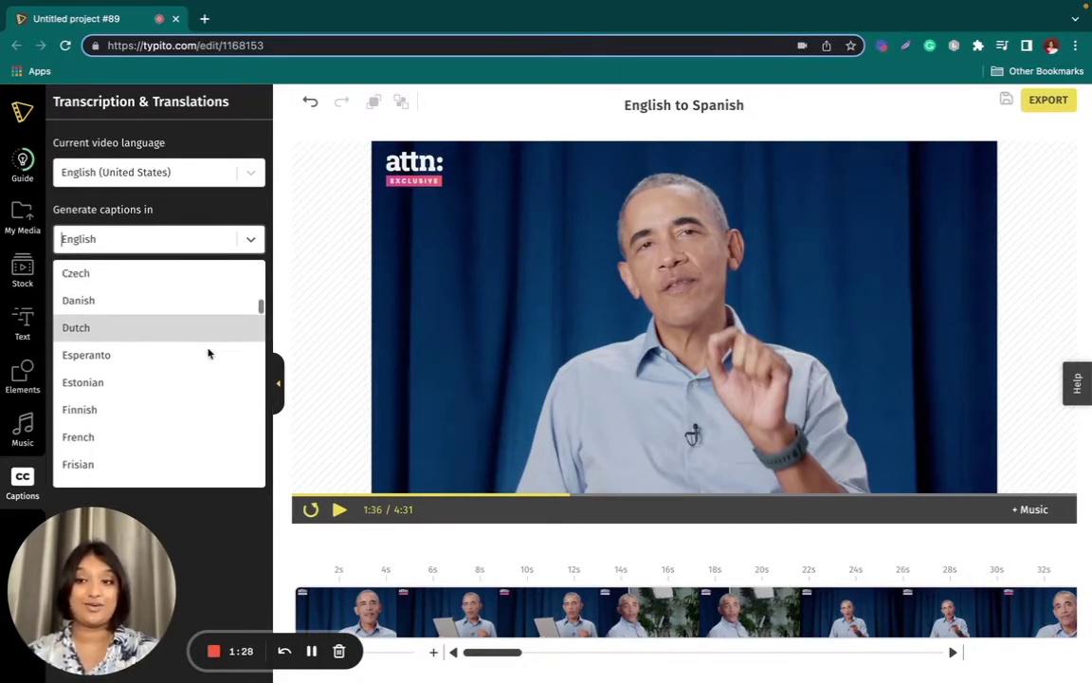
click(138, 241)
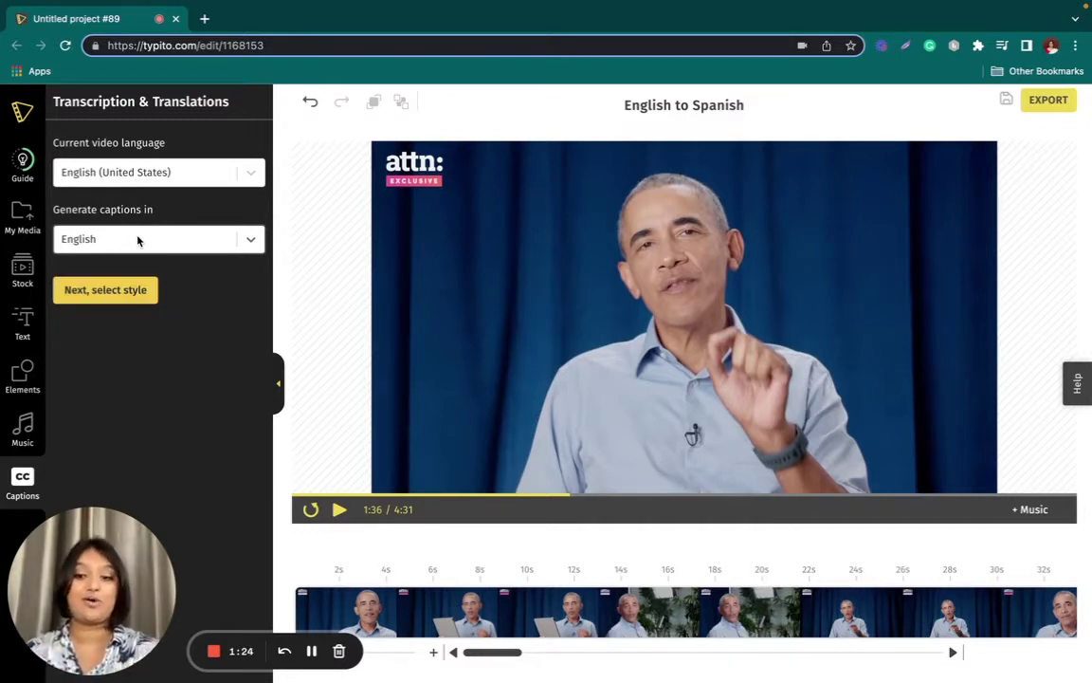
text(spa)
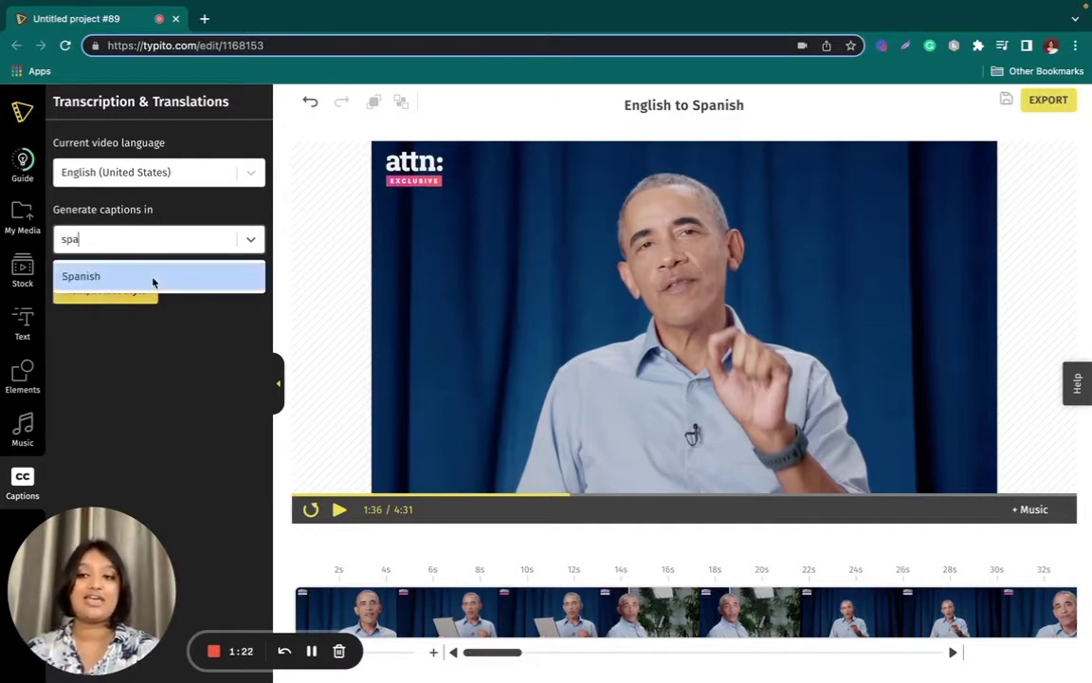
click(153, 277)
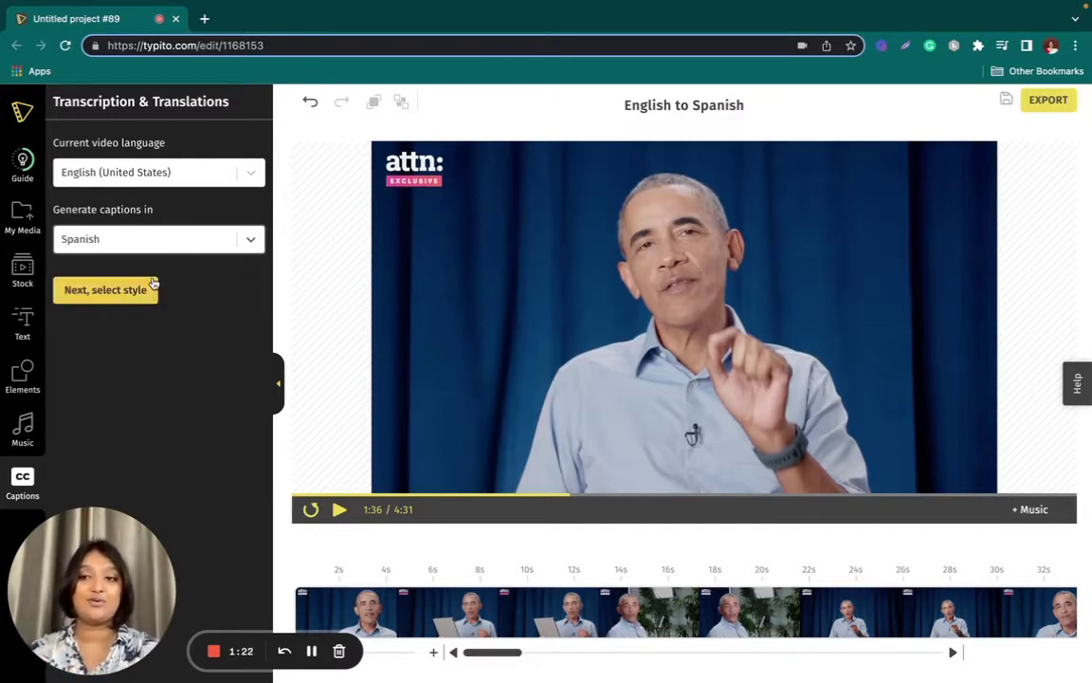
click(104, 300)
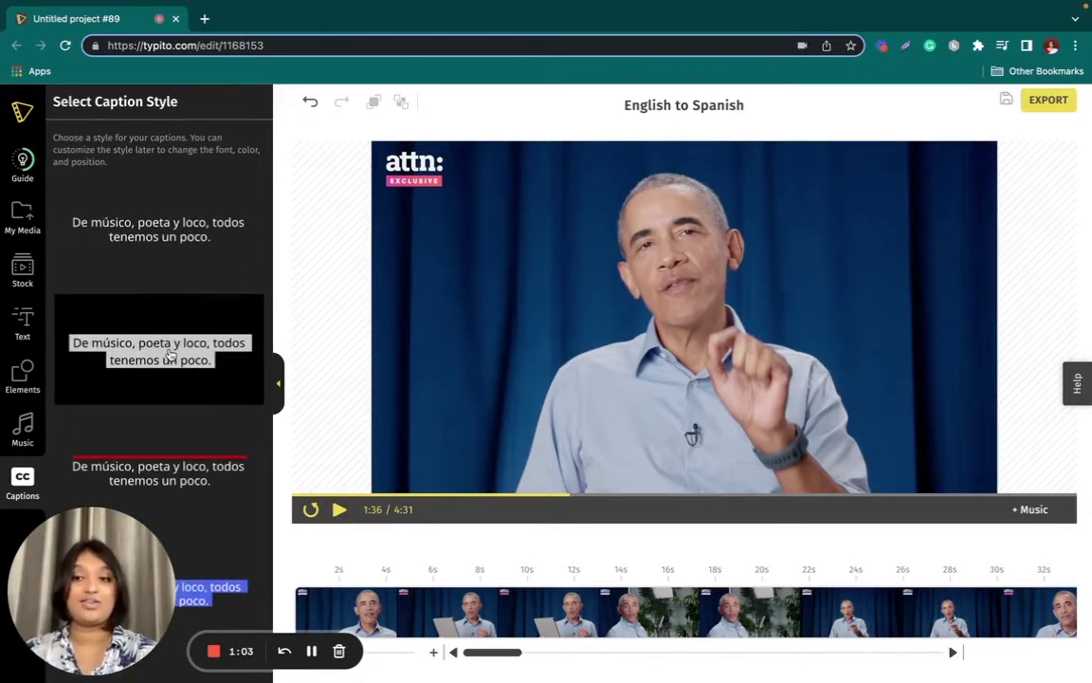
- Apply the second, boxed caption style and start generating the Spanish captions
click(170, 354)
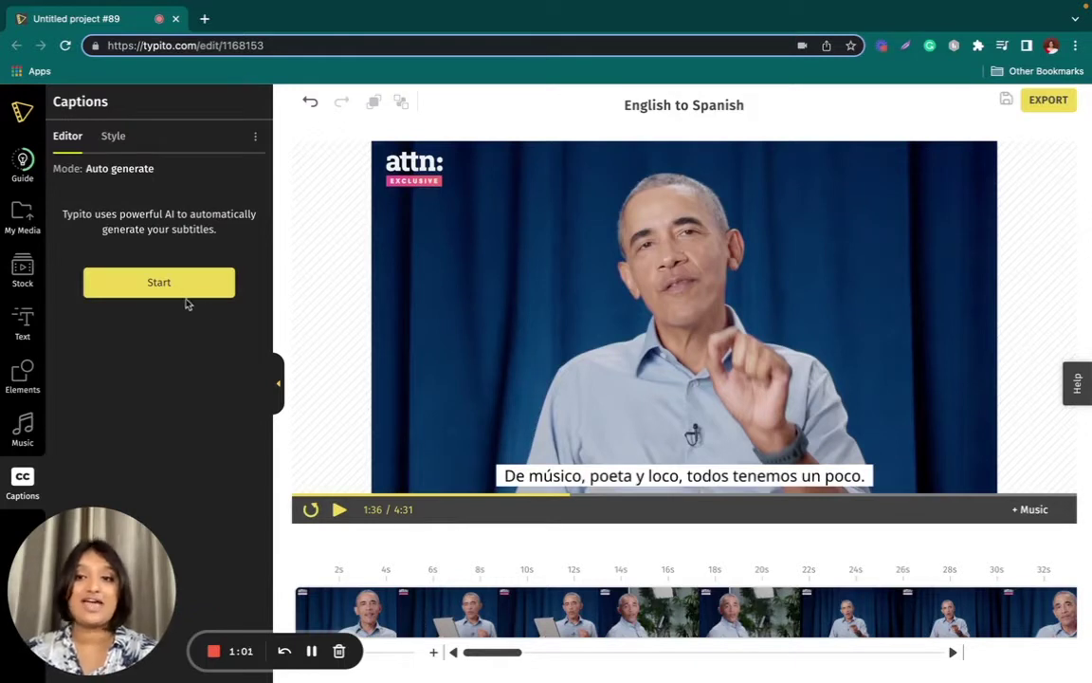
click(159, 283)
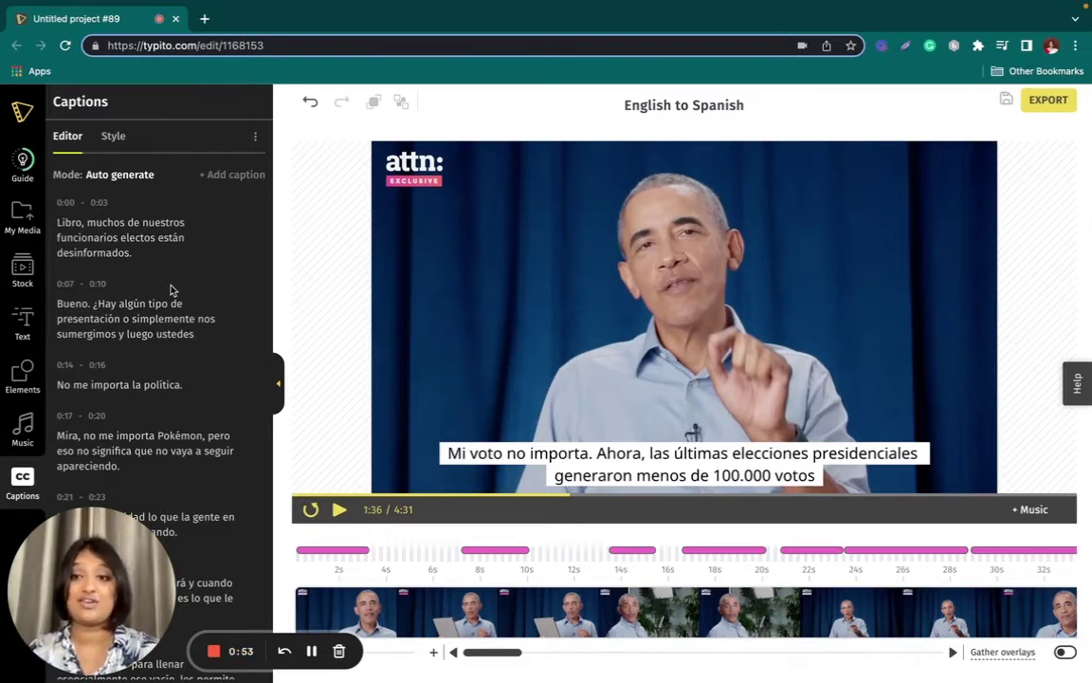
scroll(170, 289, down, 8)
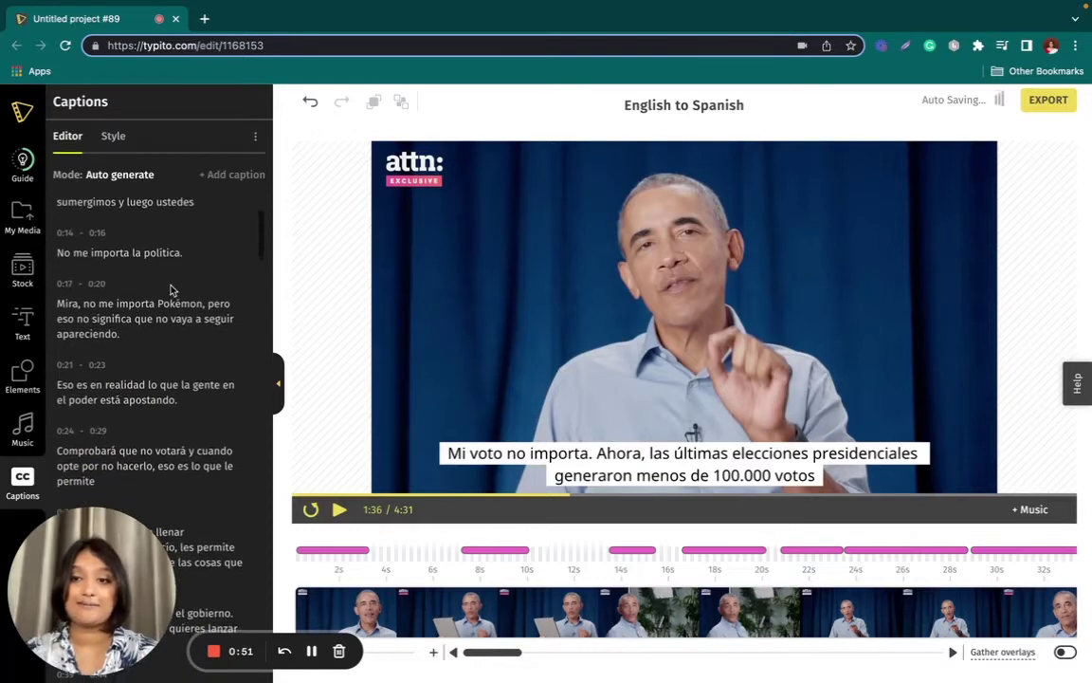
scroll(170, 290, down, 5)
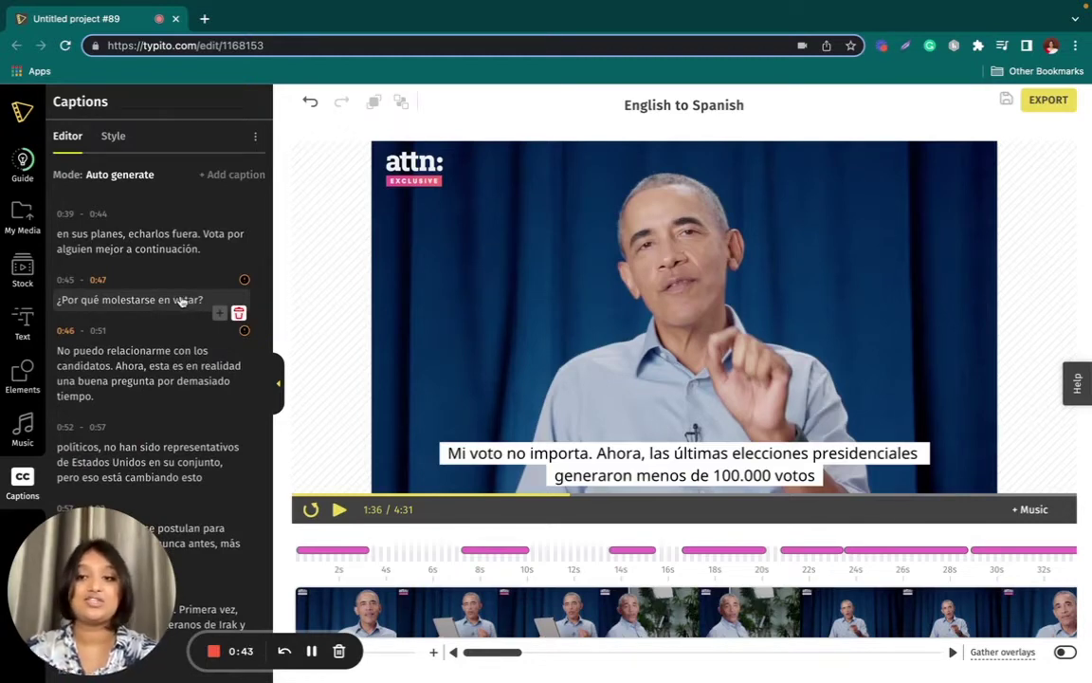
- Merge the '¿Por qué molestarse en votar?' caption into the previous caption
click(182, 299)
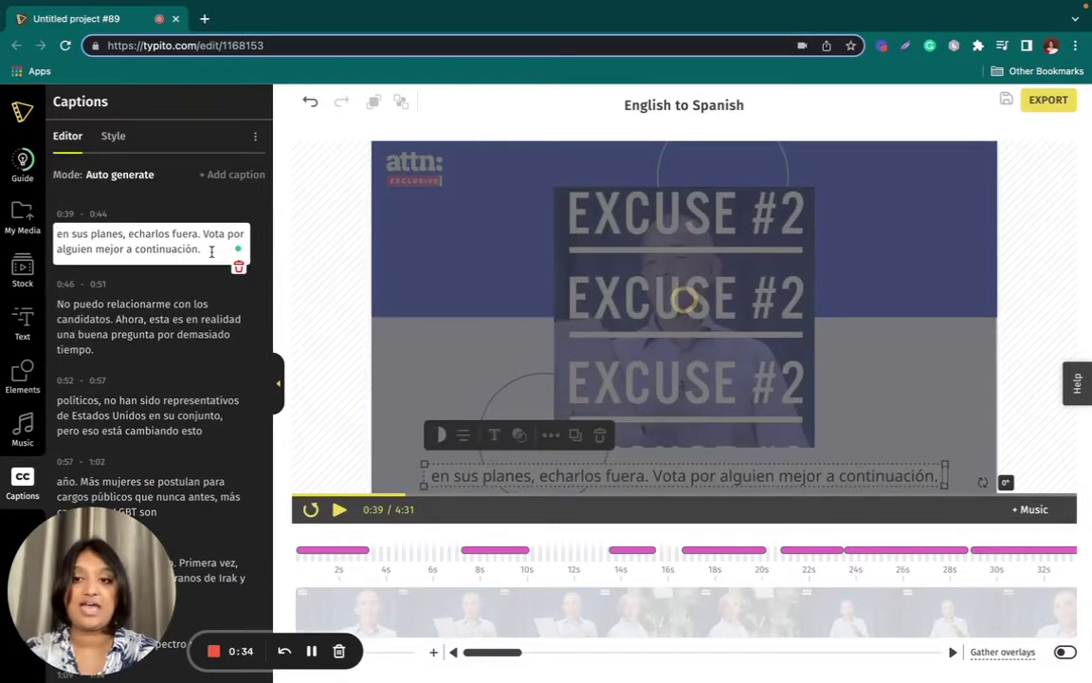
text(¿Por qué molestarse en votar?)
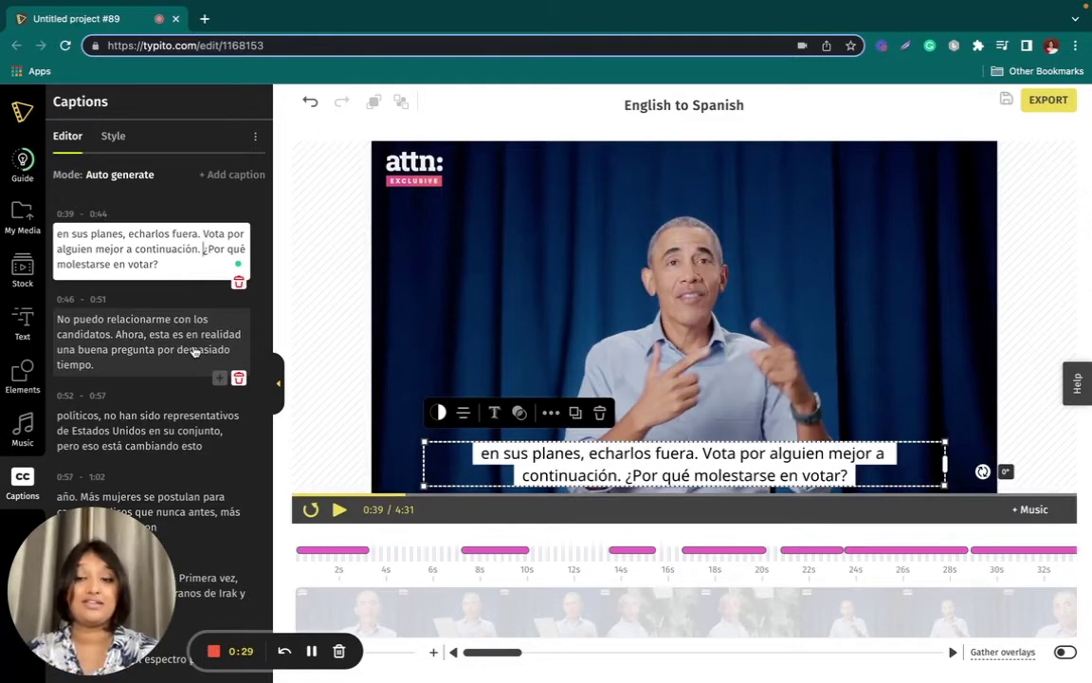
scroll(195, 378, down, 10)
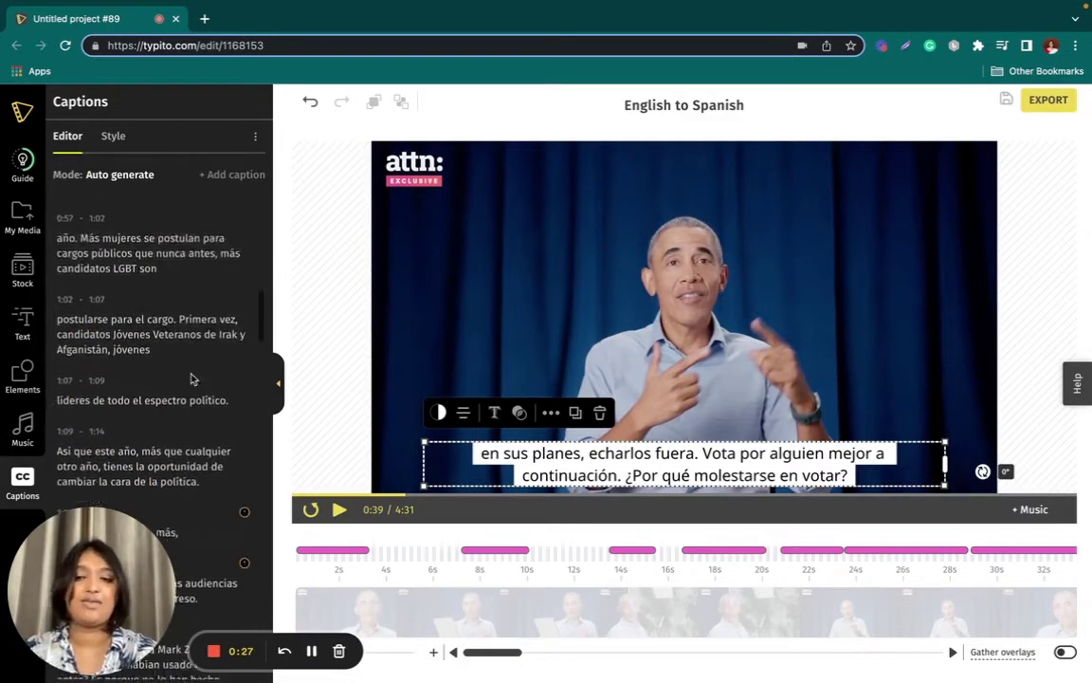
scroll(180, 380, down, 3)
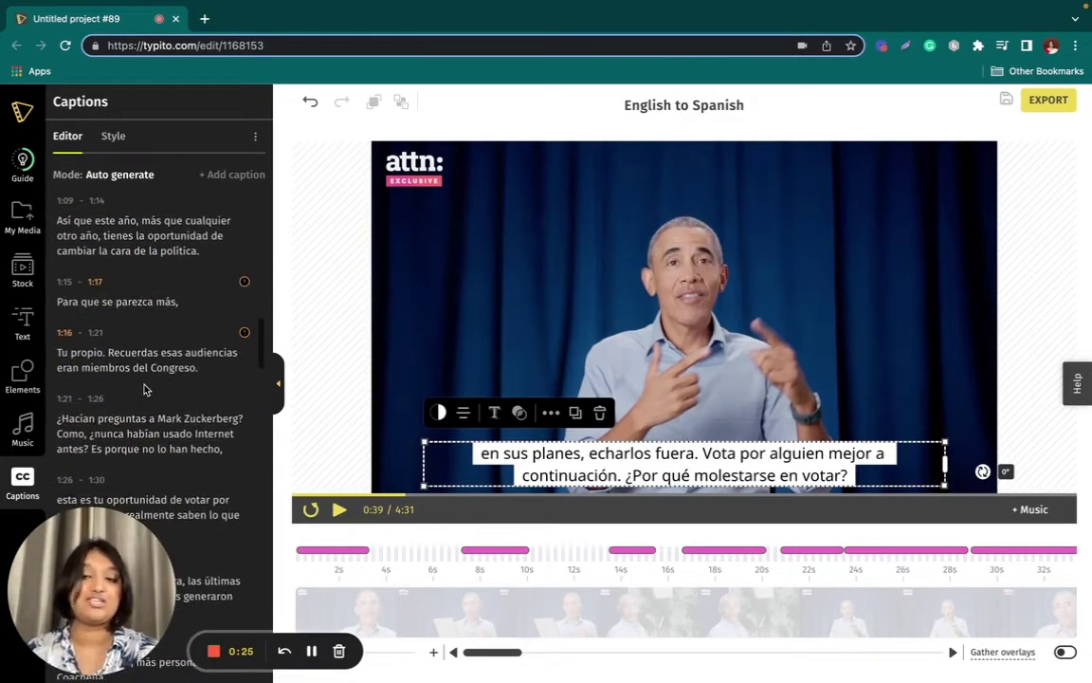
- Move 'Para que se parezca más,' into the 1:16 caption and lowercase 'tu propio'
click(147, 303)
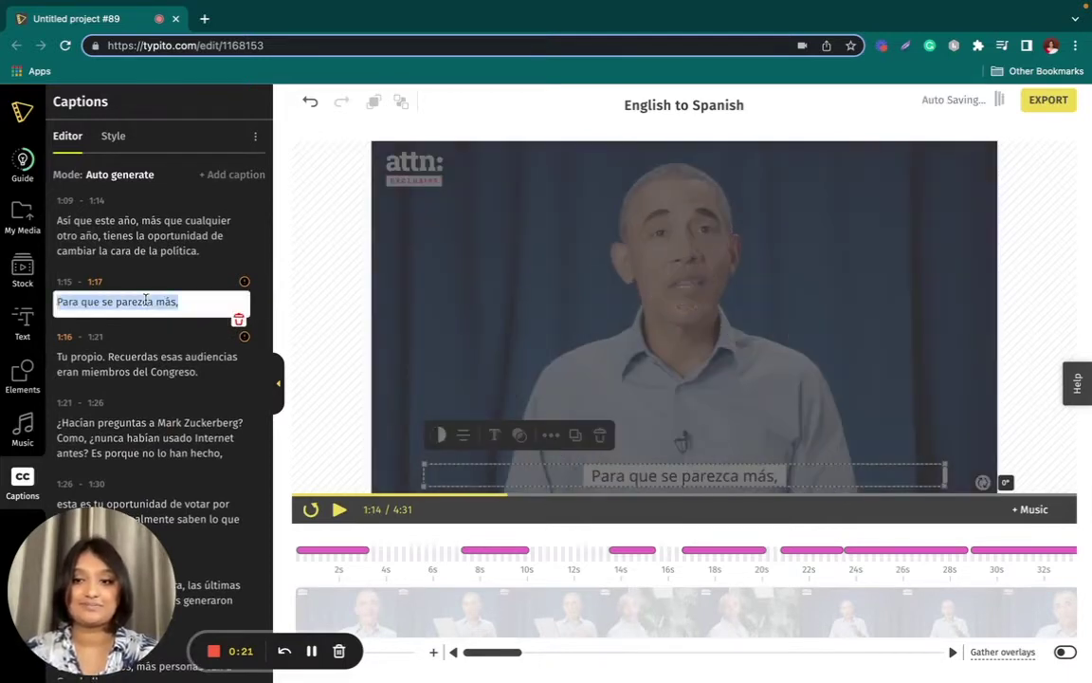
click(58, 351)
text(Para que se parezca más,)
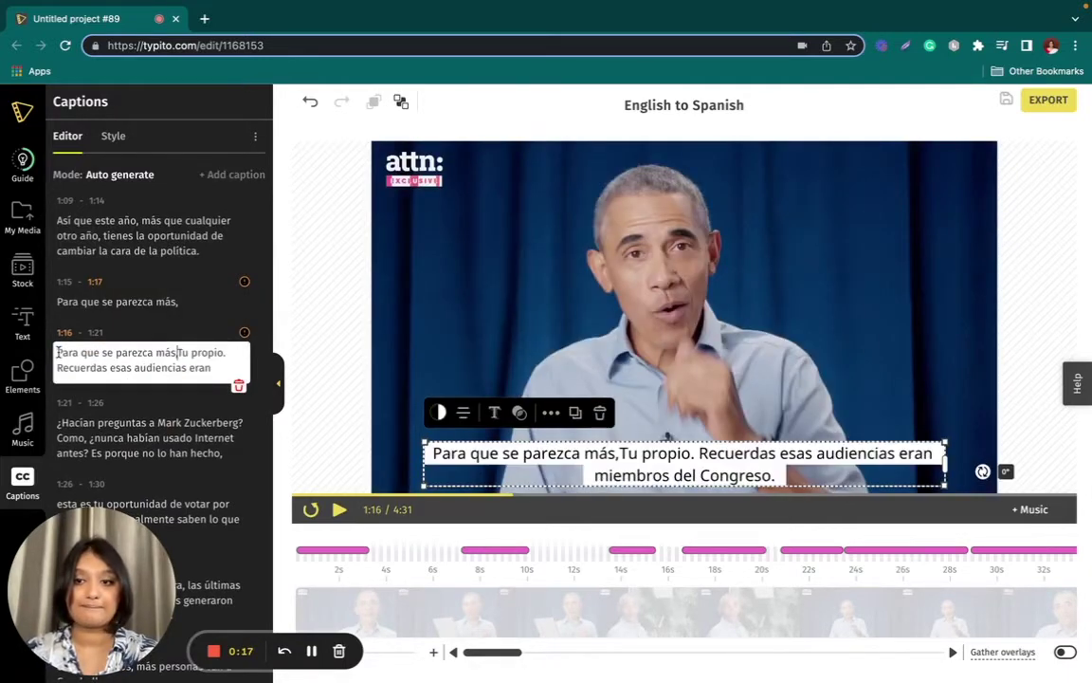
key(Delete)
text(t)
scroll(143, 237, down, 3)
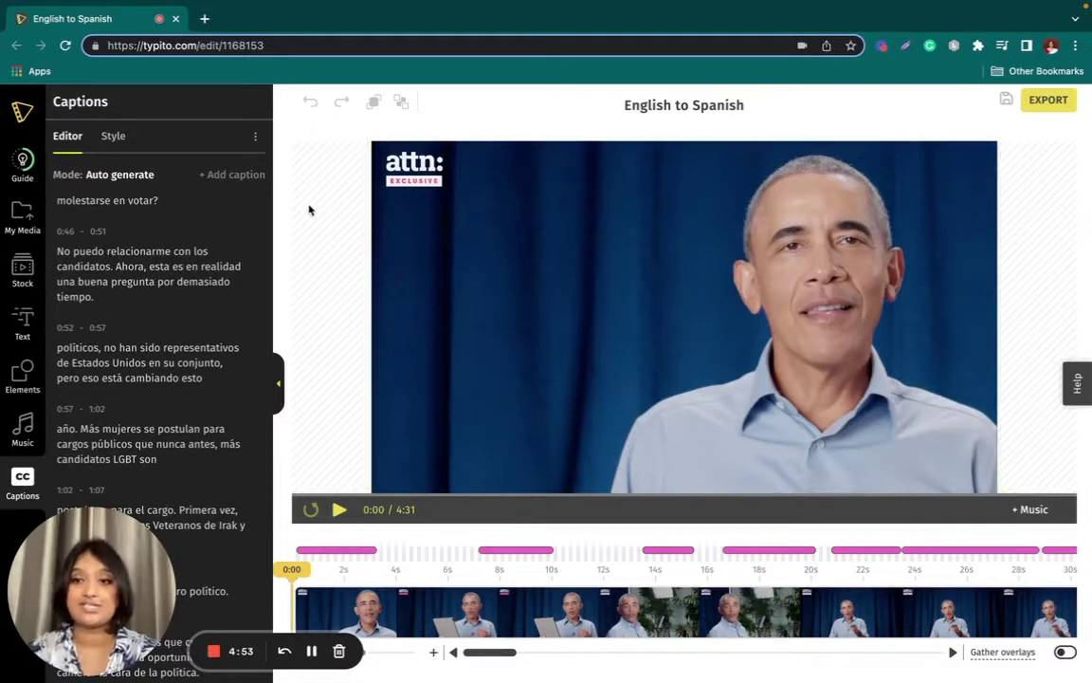
click(119, 140)
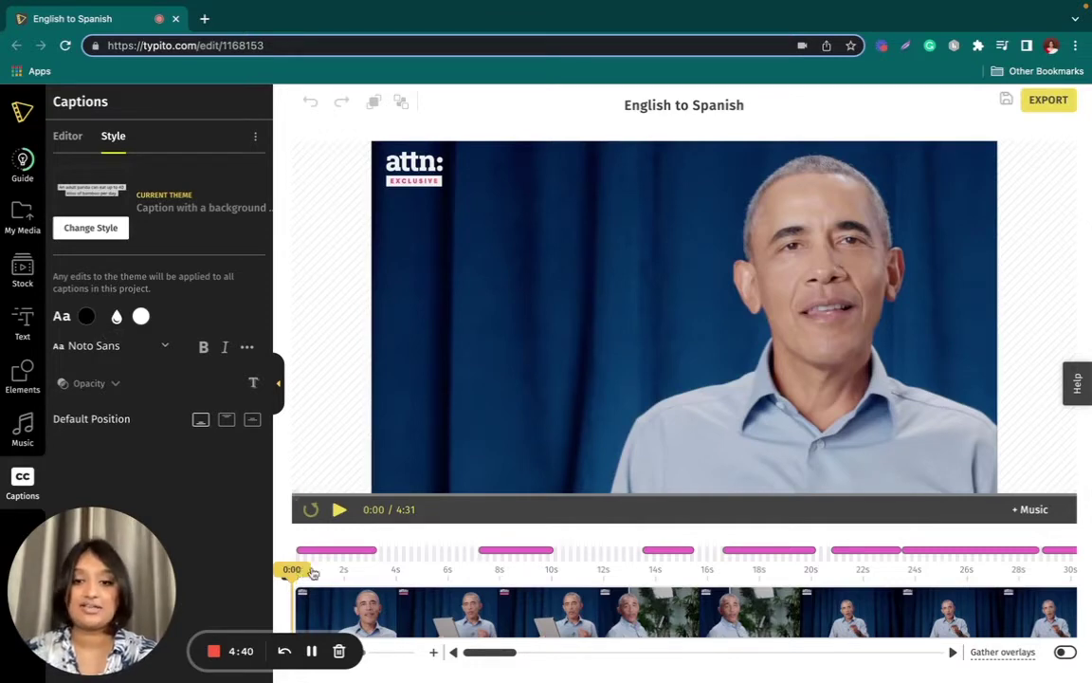
- Give the captions a yellow team-colour background
click(338, 509)
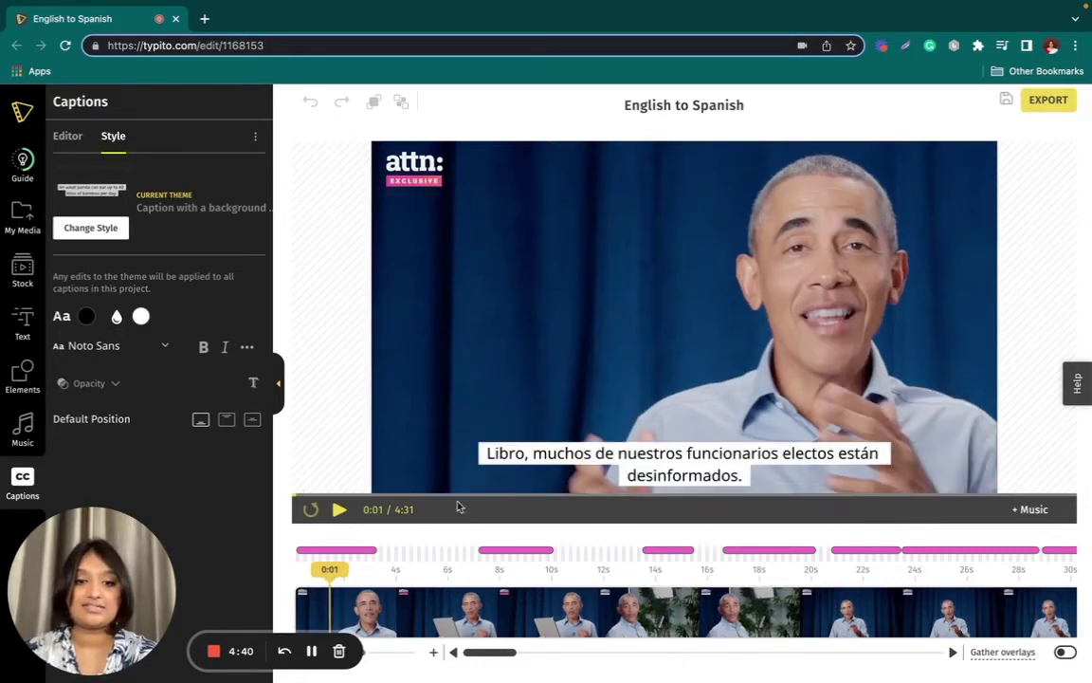
click(140, 318)
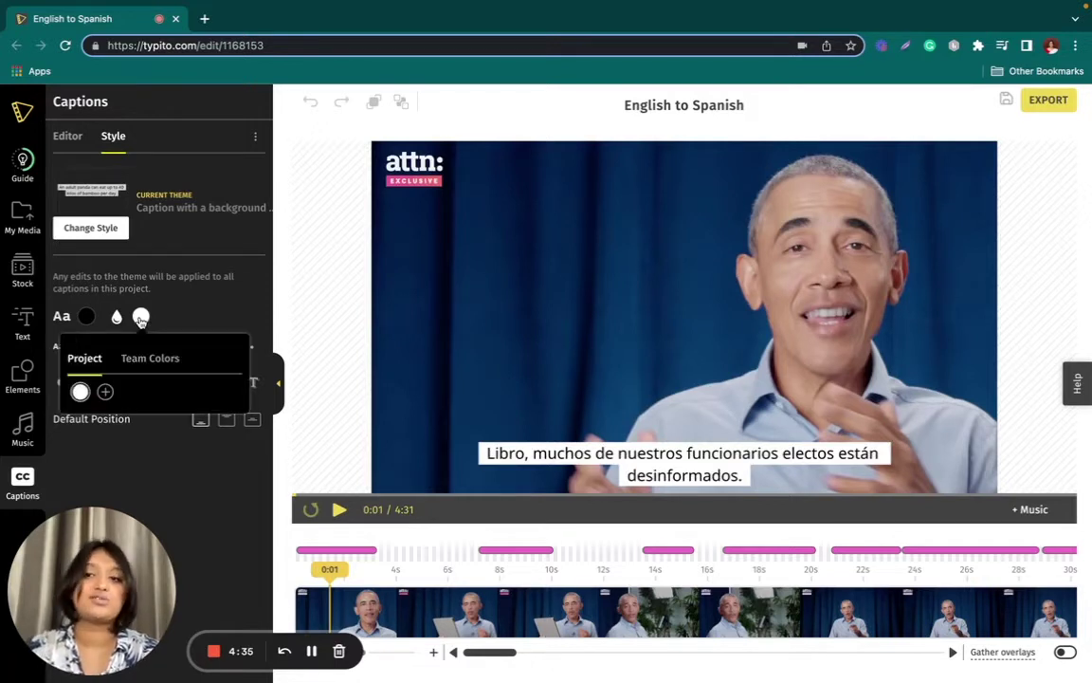
click(134, 365)
click(81, 391)
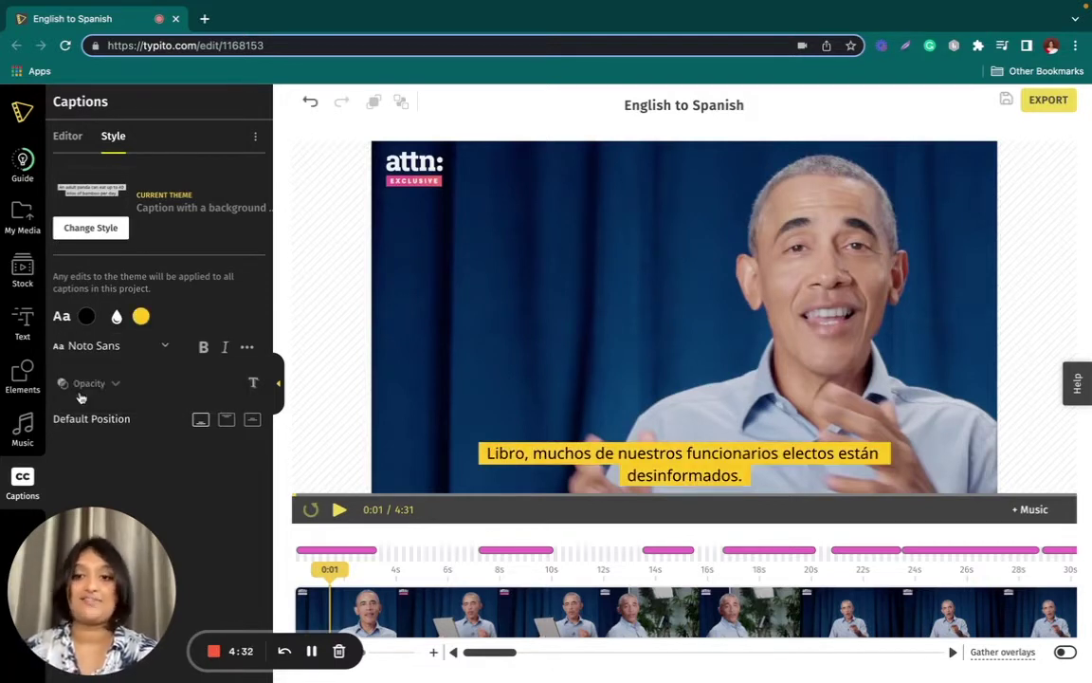
- Set the caption font to Archivo Narrow and check the font size and line height options
click(150, 350)
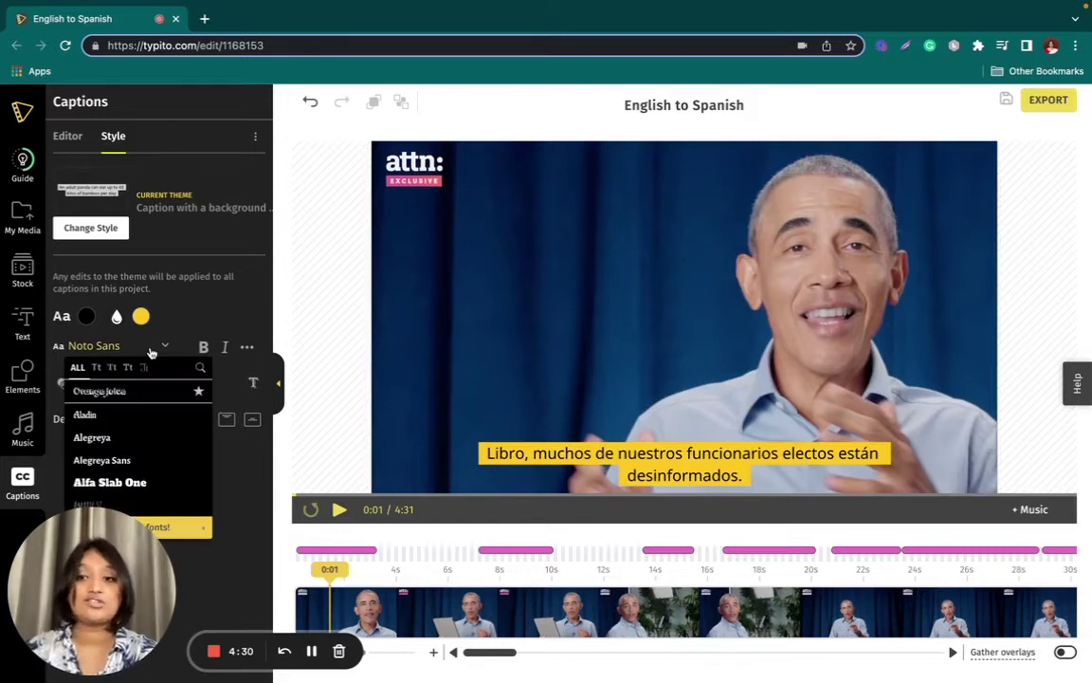
scroll(150, 414, down, 5)
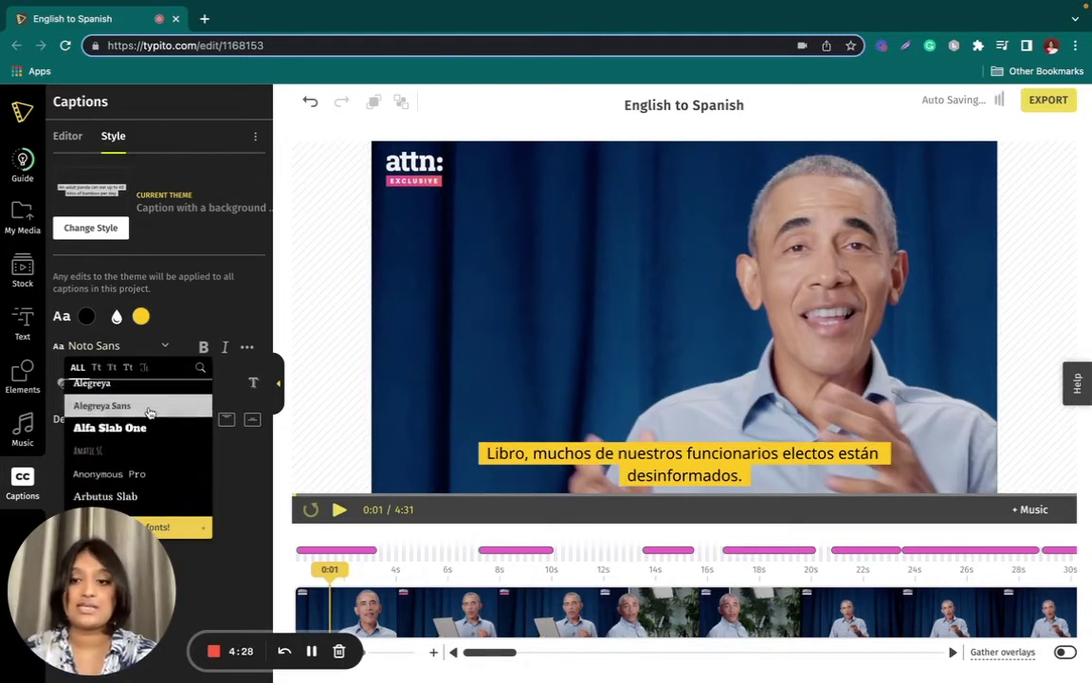
click(142, 432)
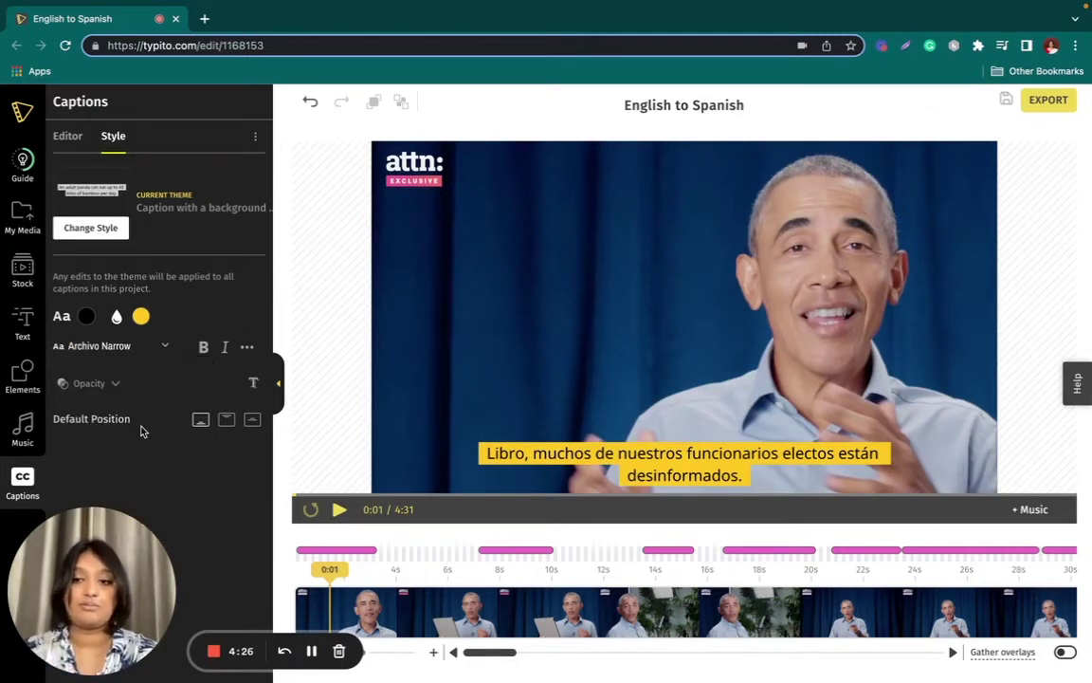
click(246, 350)
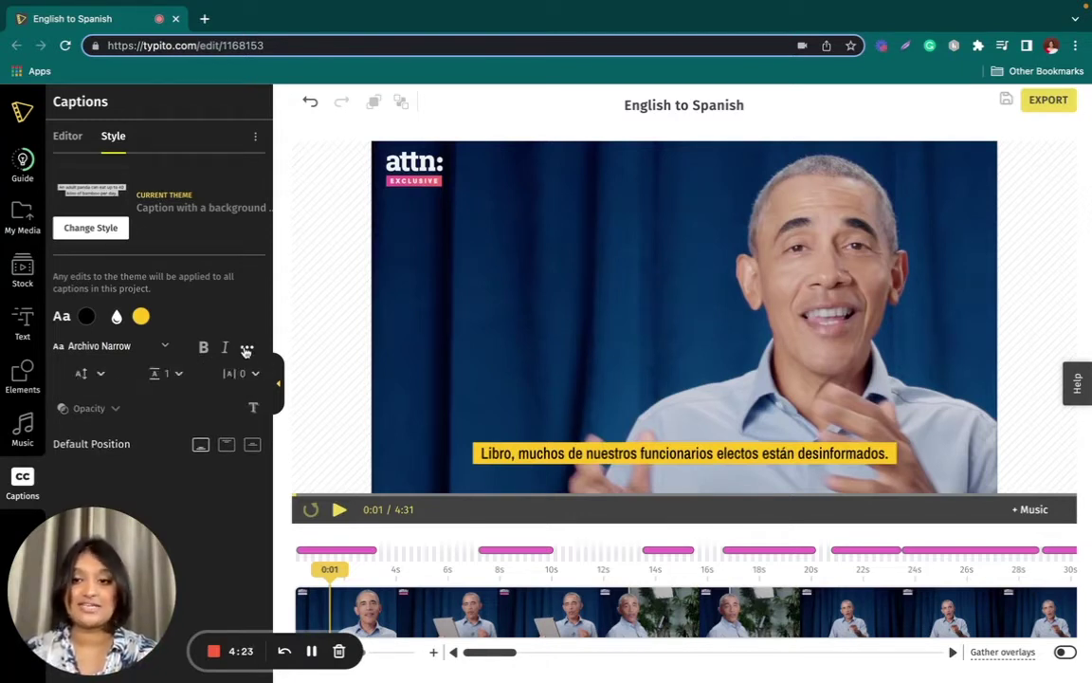
click(99, 374)
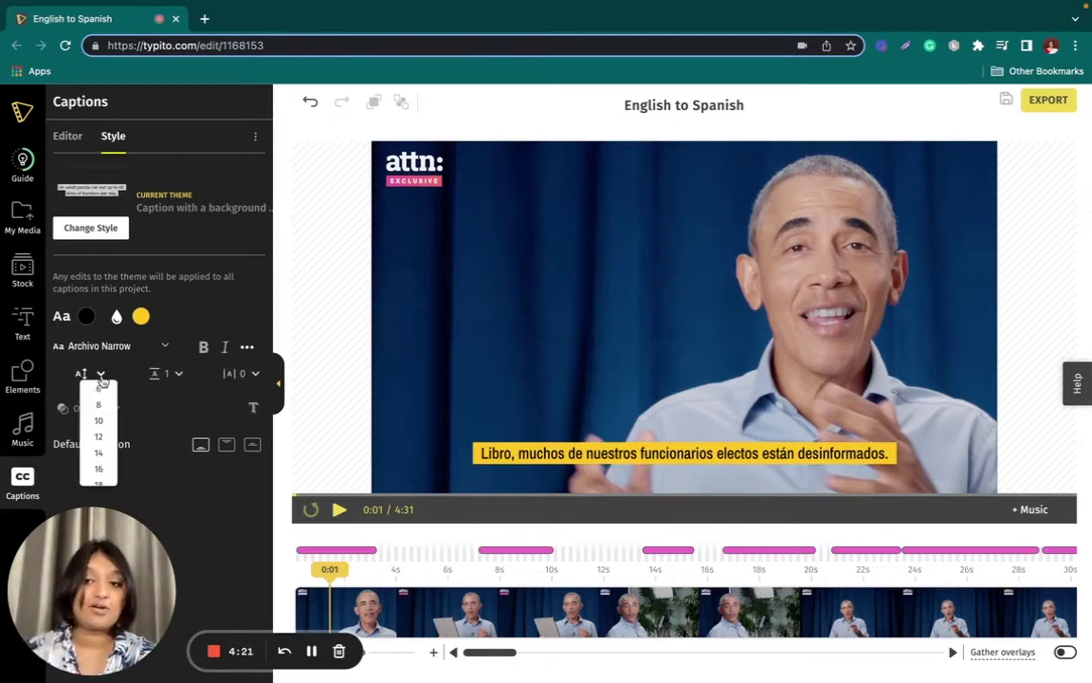
click(175, 374)
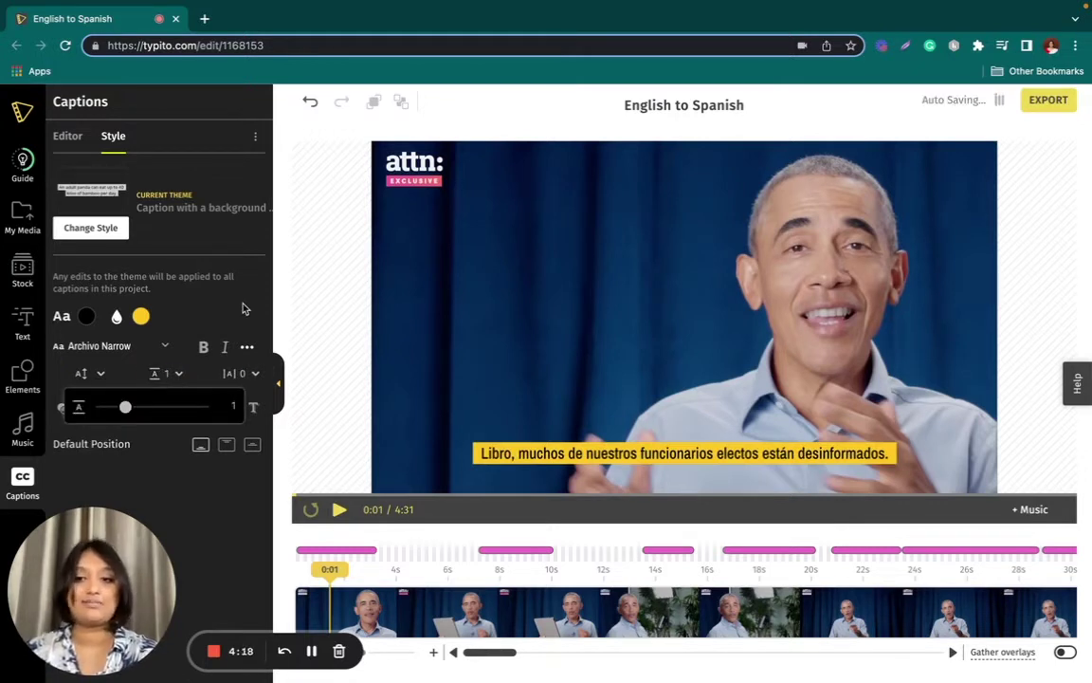
click(212, 482)
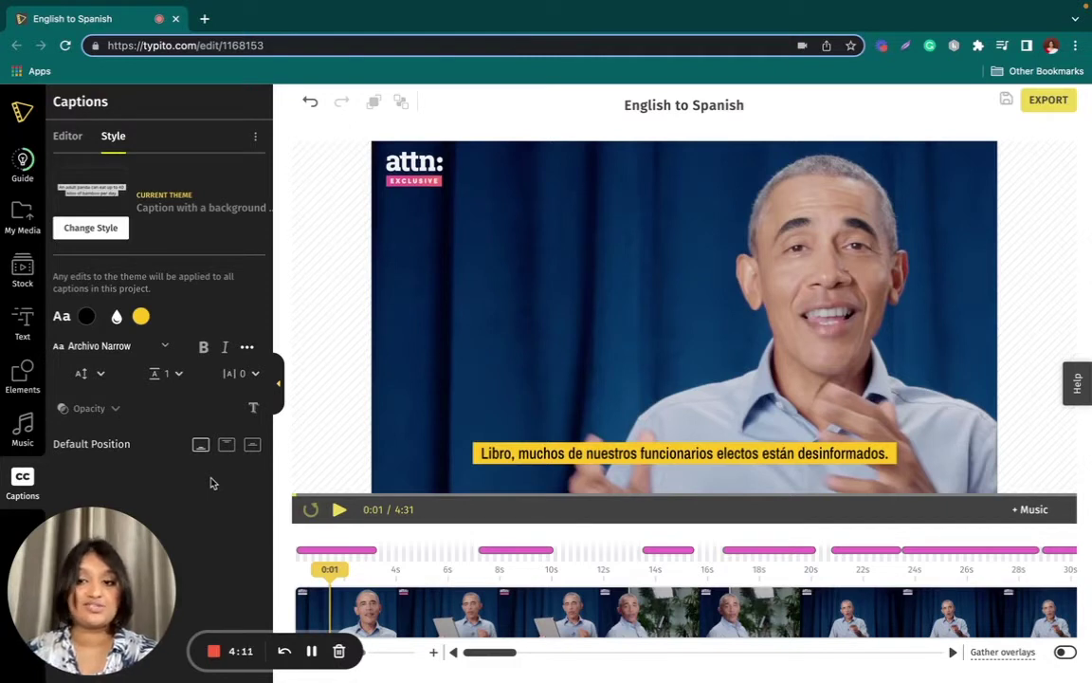
- Try top and middle caption positions, then return the captions to the bottom
click(227, 444)
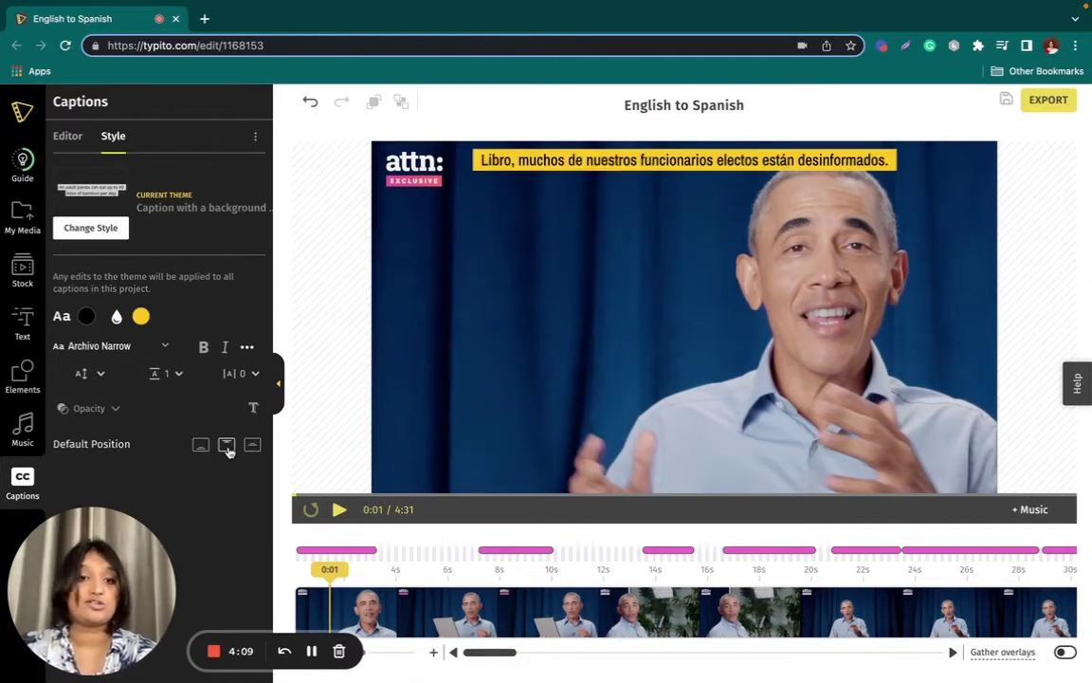
click(252, 445)
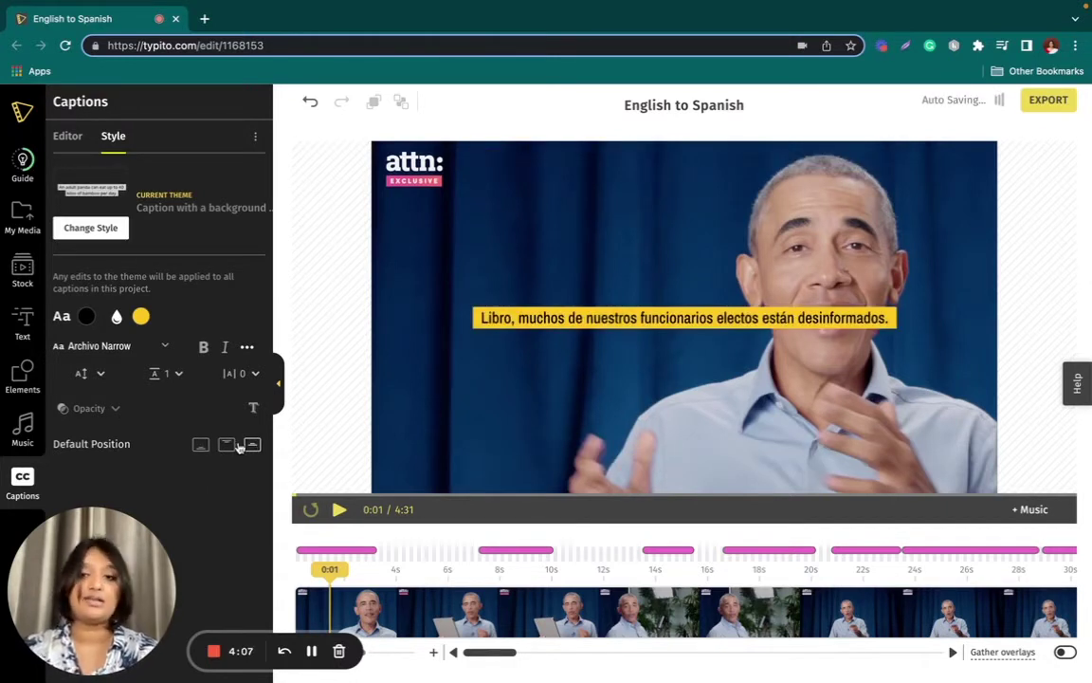
click(200, 445)
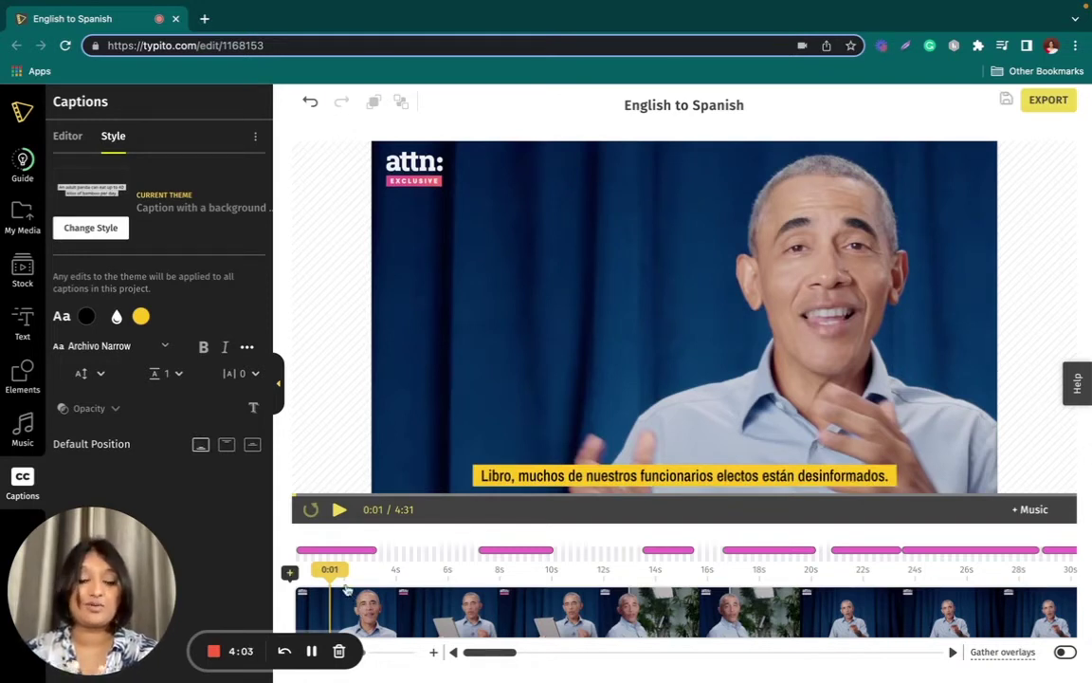
- Preview the styled captions up to 0:15, then return to the caption text list
click(337, 510)
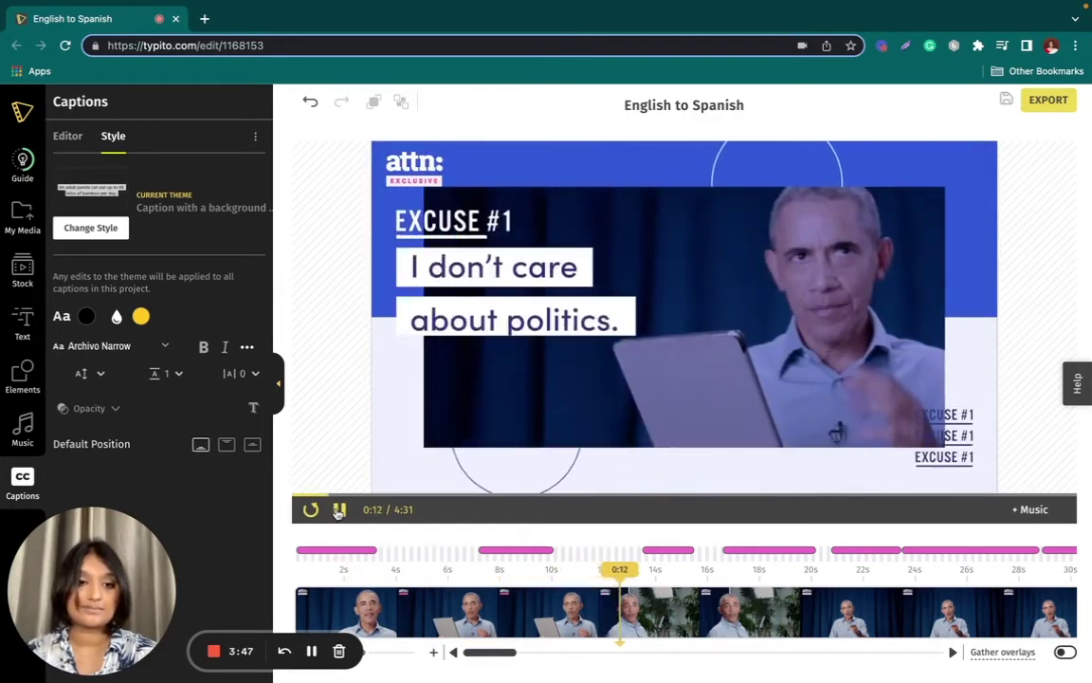
click(293, 444)
click(256, 138)
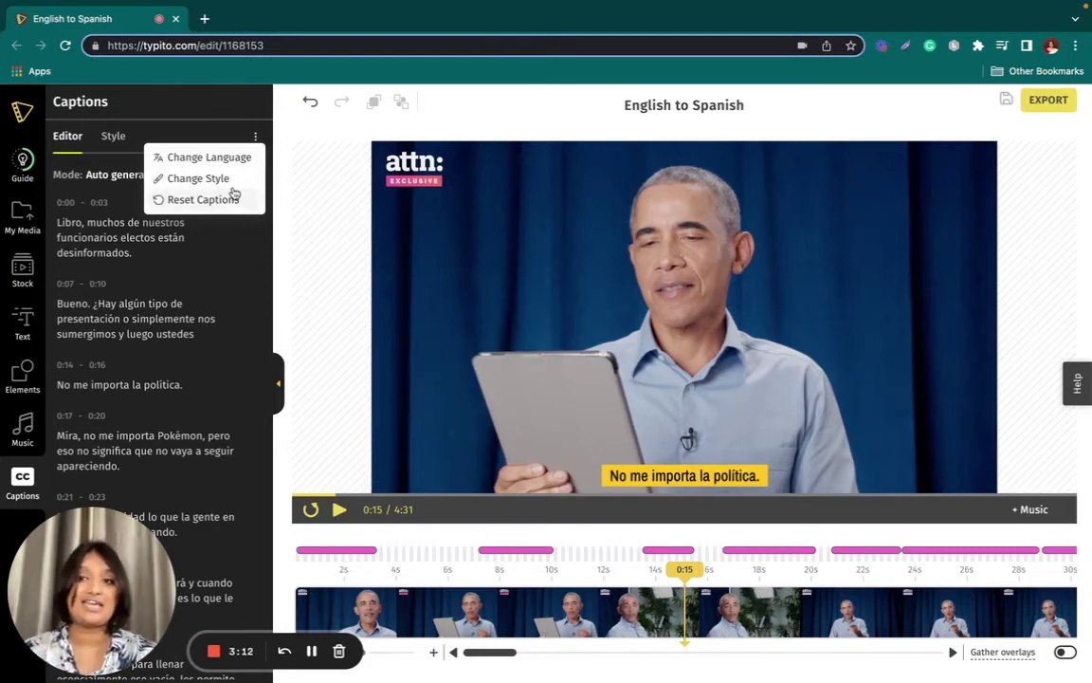
- Export the video, confirm with YES, and download the Spanish subtitle file
click(334, 288)
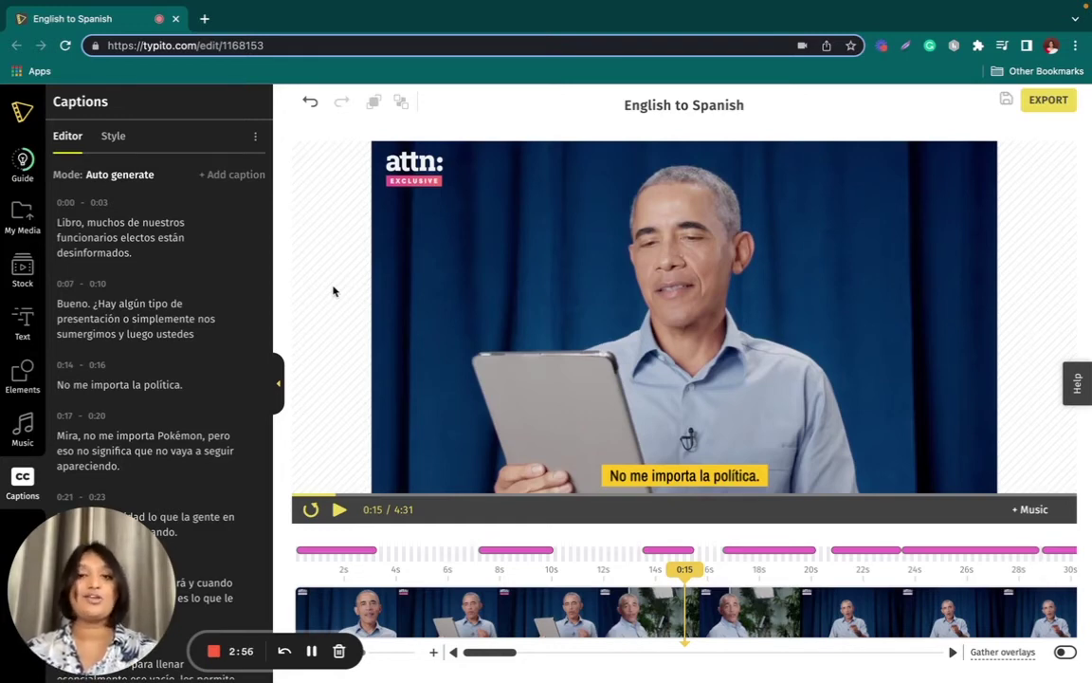
click(1050, 102)
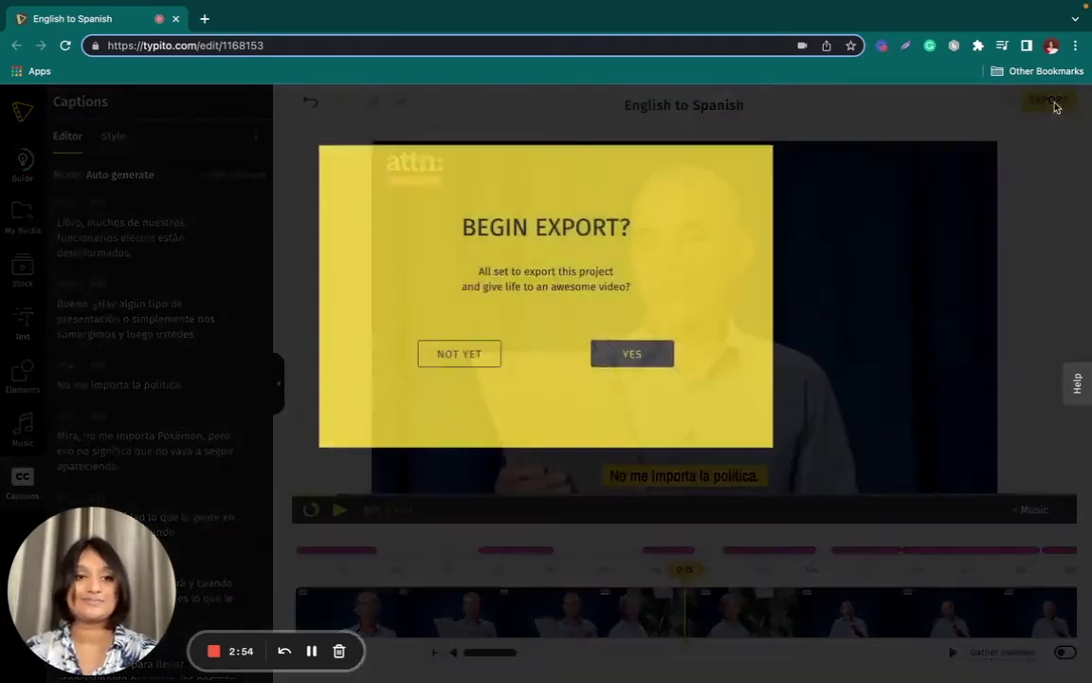
click(634, 364)
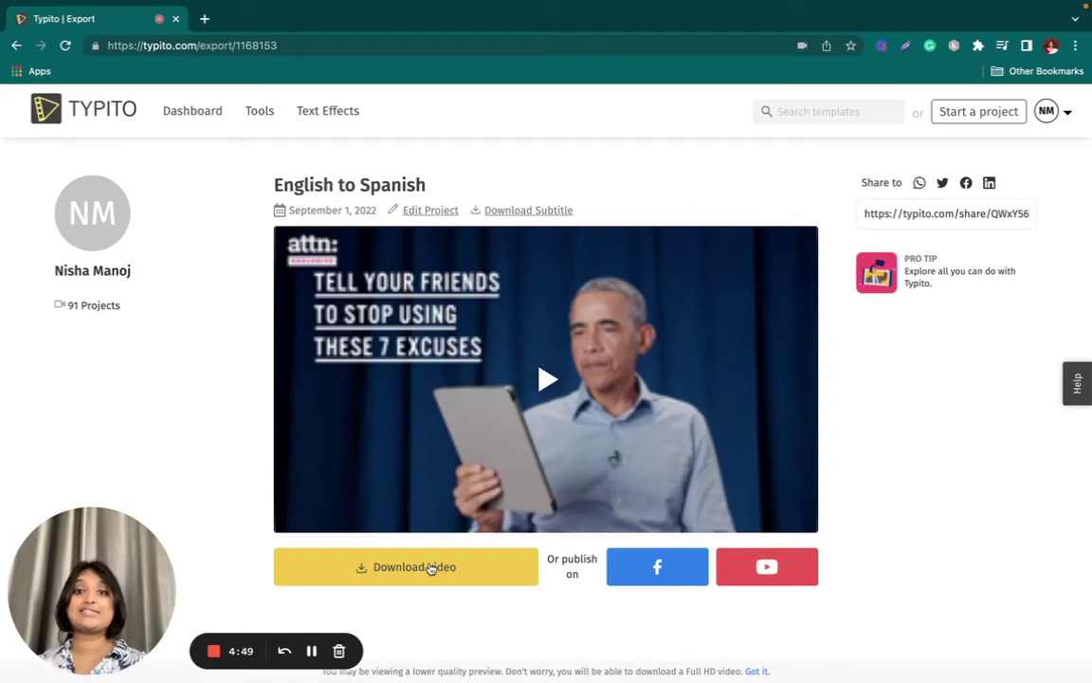
click(511, 210)
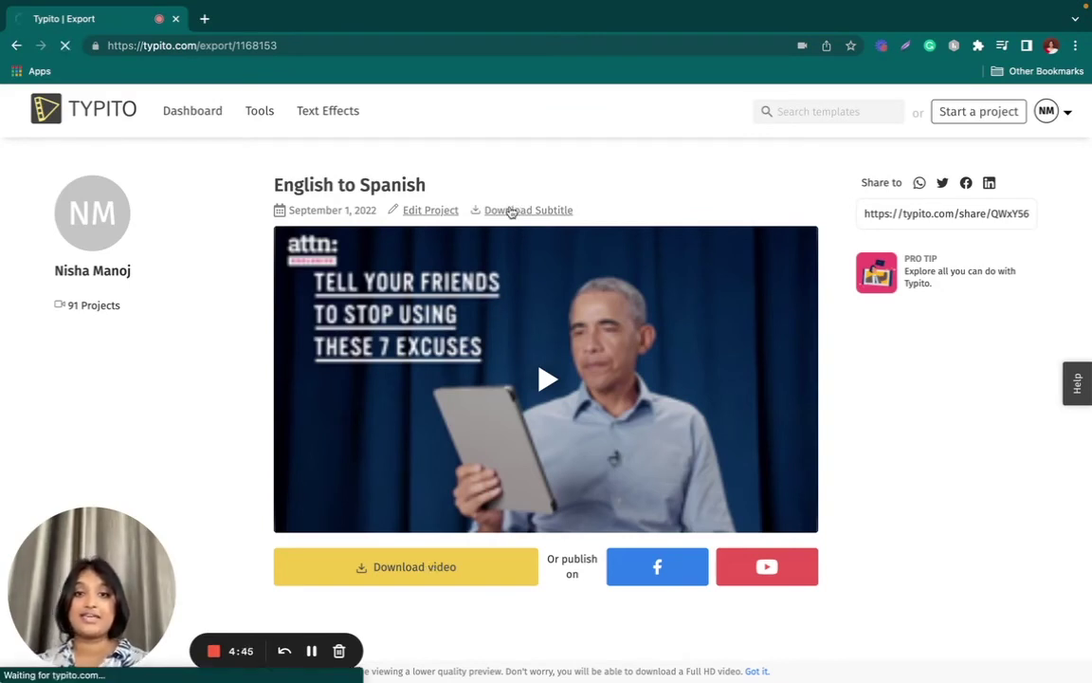